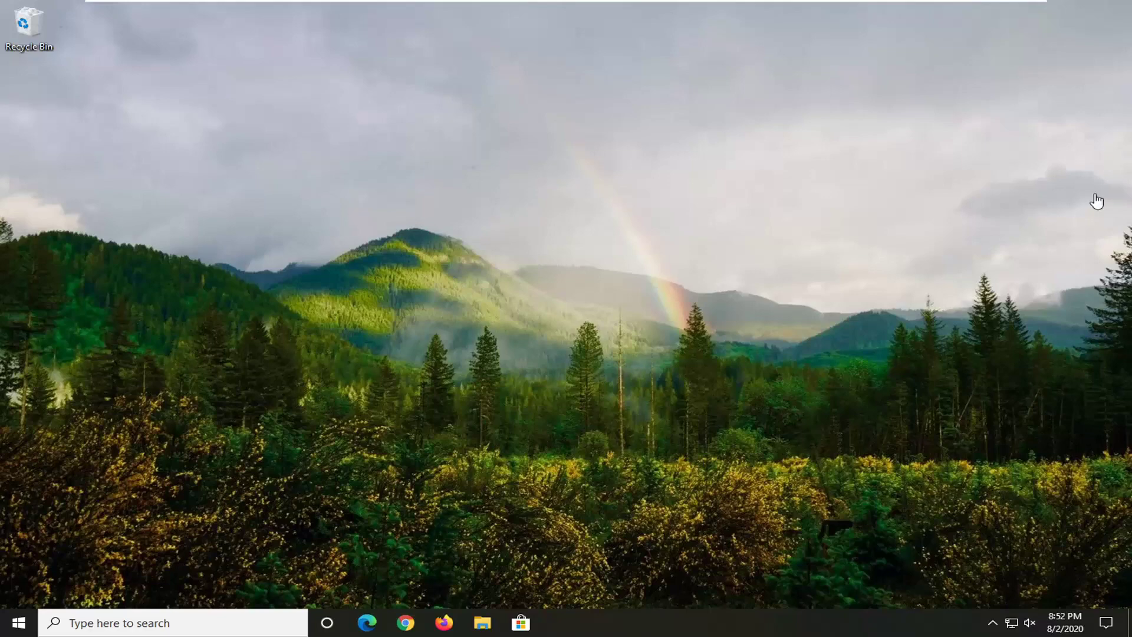
- Open Device Manager from a Start search and bring up its Action menu
{"action": "left_click", "coordinate": [10, 626]}
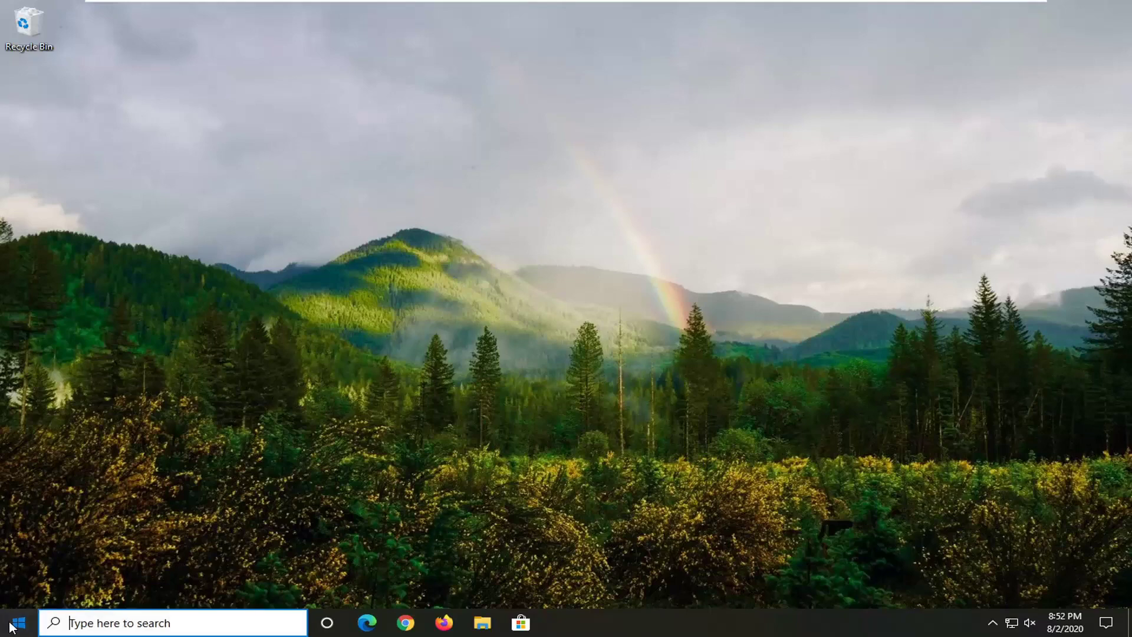
{"action": "type", "text": "device"}
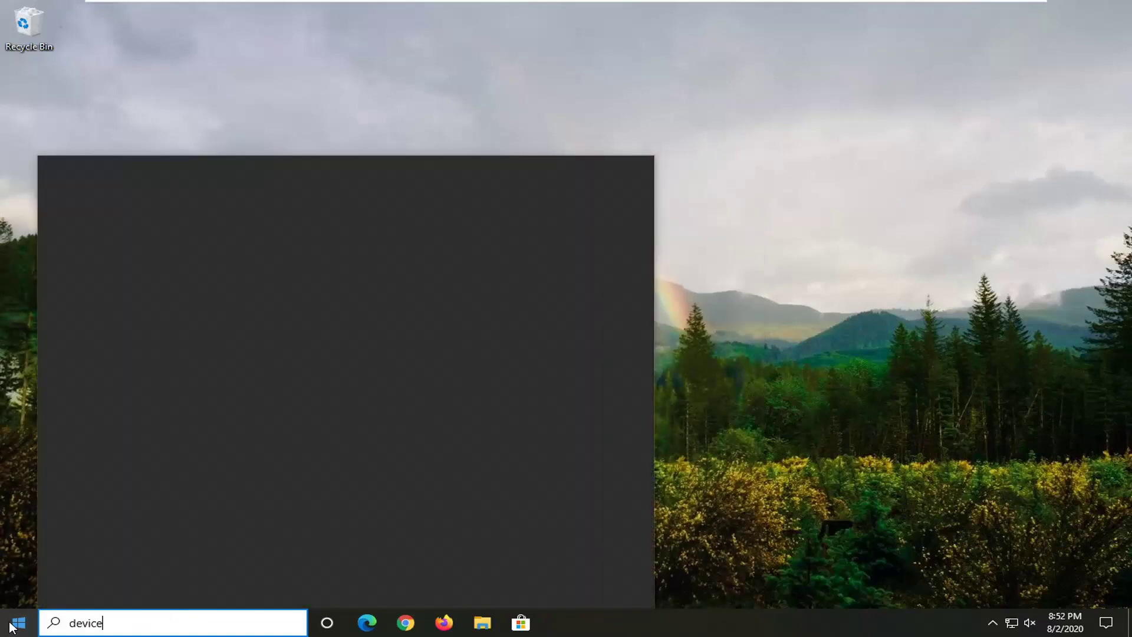
{"action": "type", "text": " manager"}
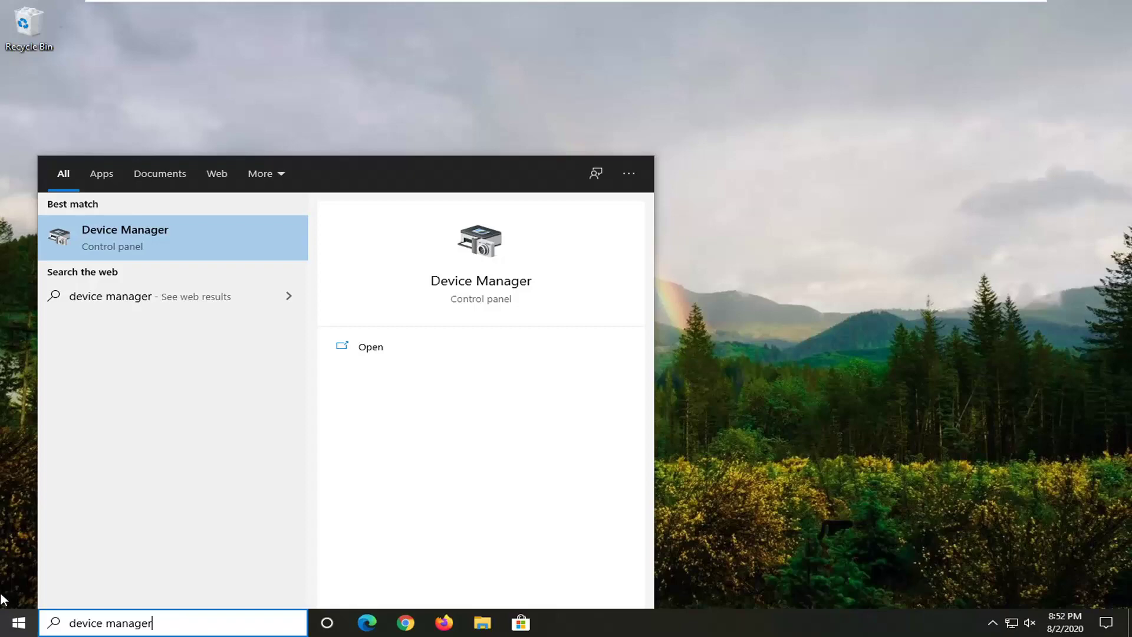
{"action": "left_click", "coordinate": [158, 233]}
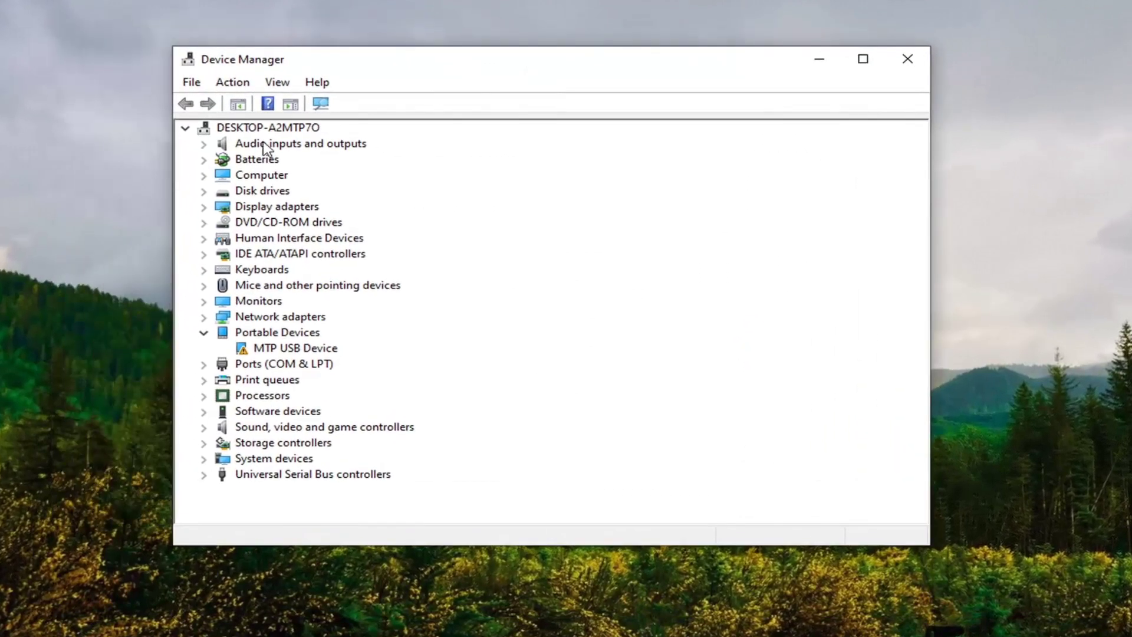
{"action": "left_click", "coordinate": [239, 129]}
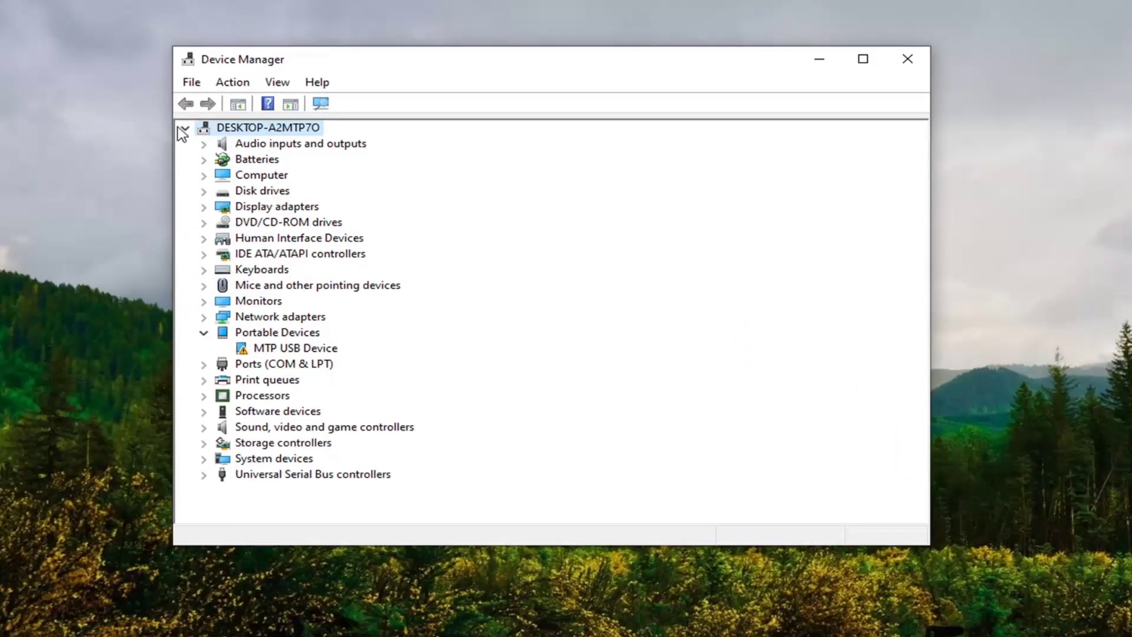
{"action": "left_click", "coordinate": [185, 127]}
{"action": "left_click", "coordinate": [233, 82]}
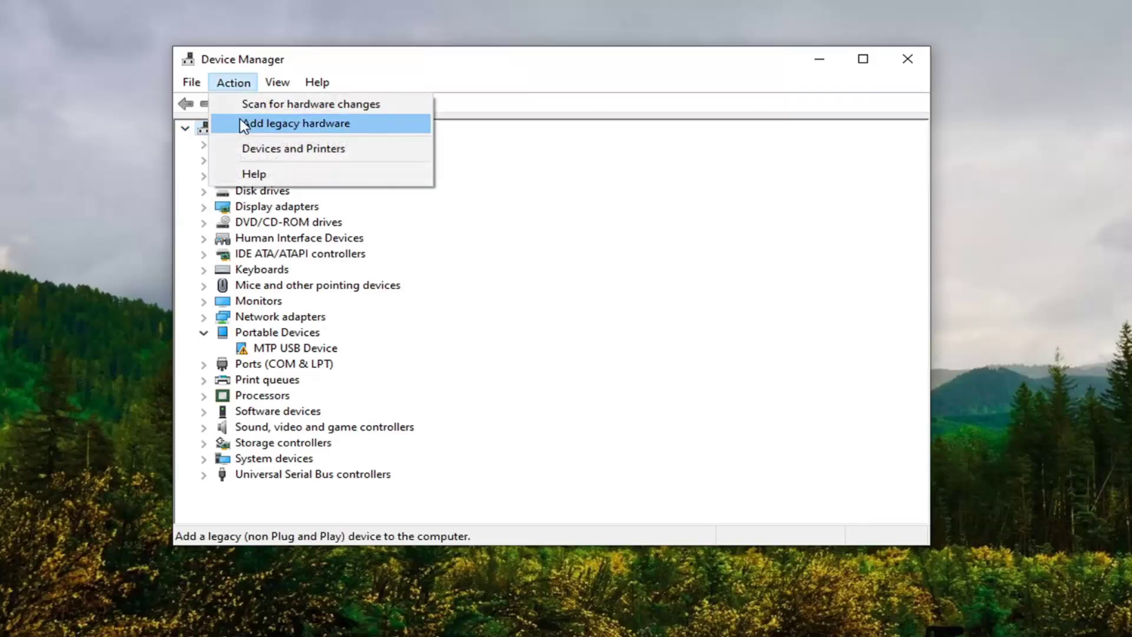
- Start Add legacy hardware, choosing manual selection and Display adapters as the hardware type
{"action": "left_click", "coordinate": [245, 123]}
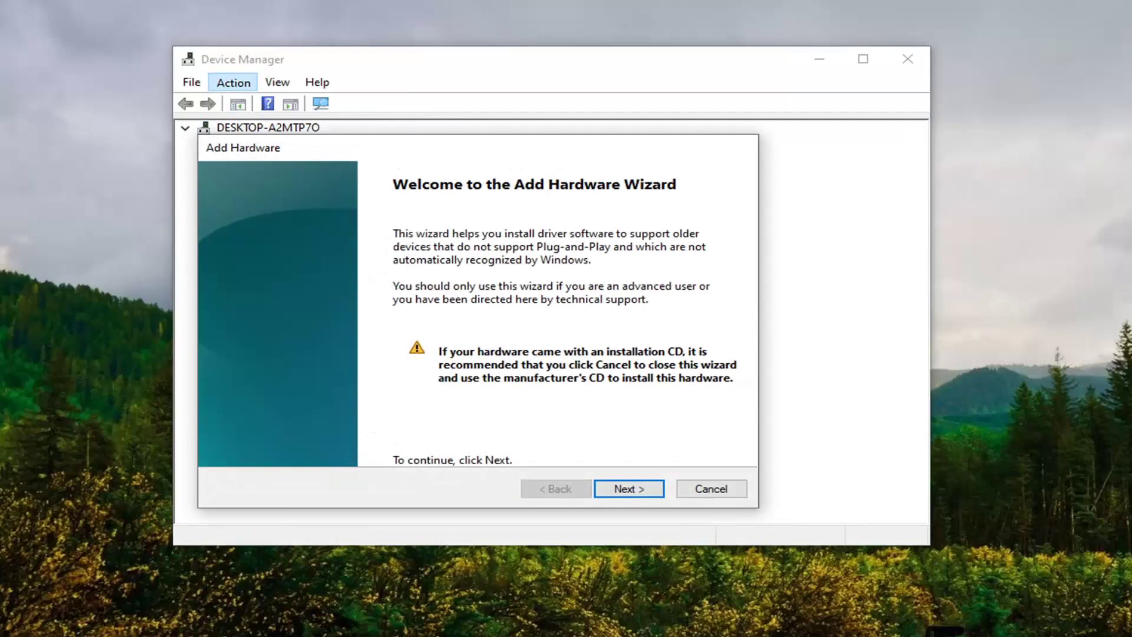
{"action": "left_click", "coordinate": [629, 489]}
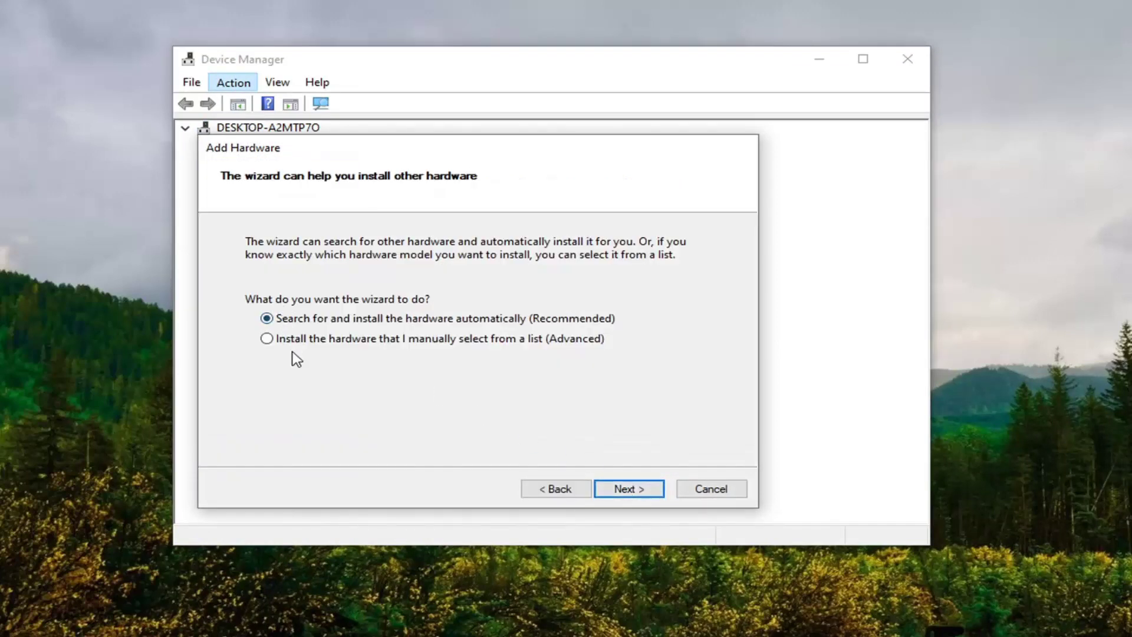
{"action": "left_click", "coordinate": [347, 343]}
{"action": "left_click", "coordinate": [651, 493]}
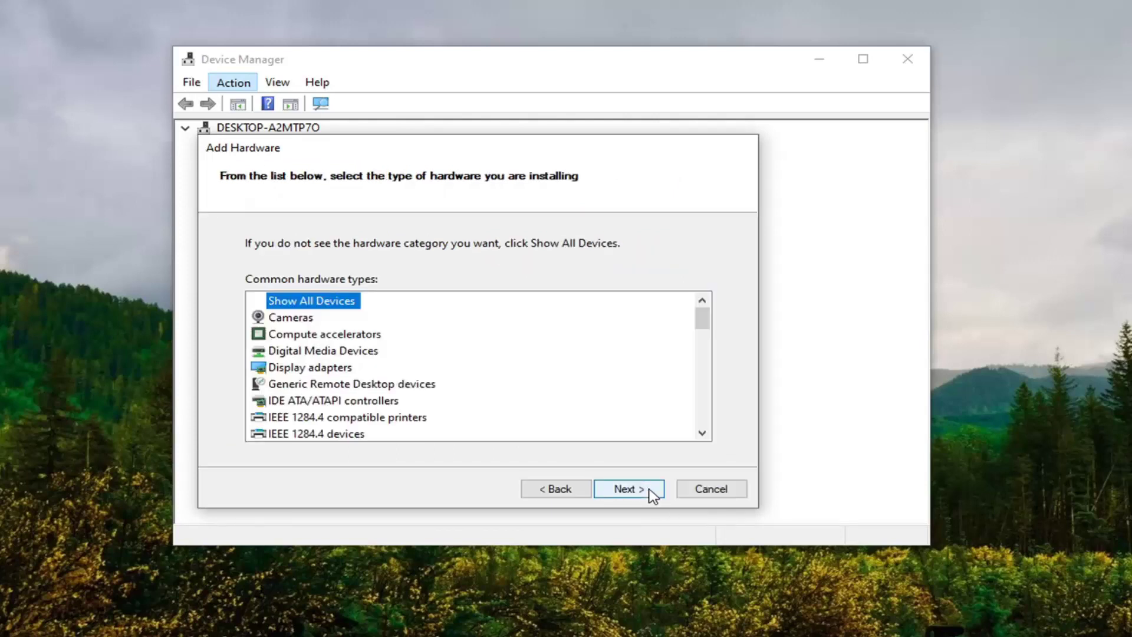
{"action": "left_click", "coordinate": [307, 369]}
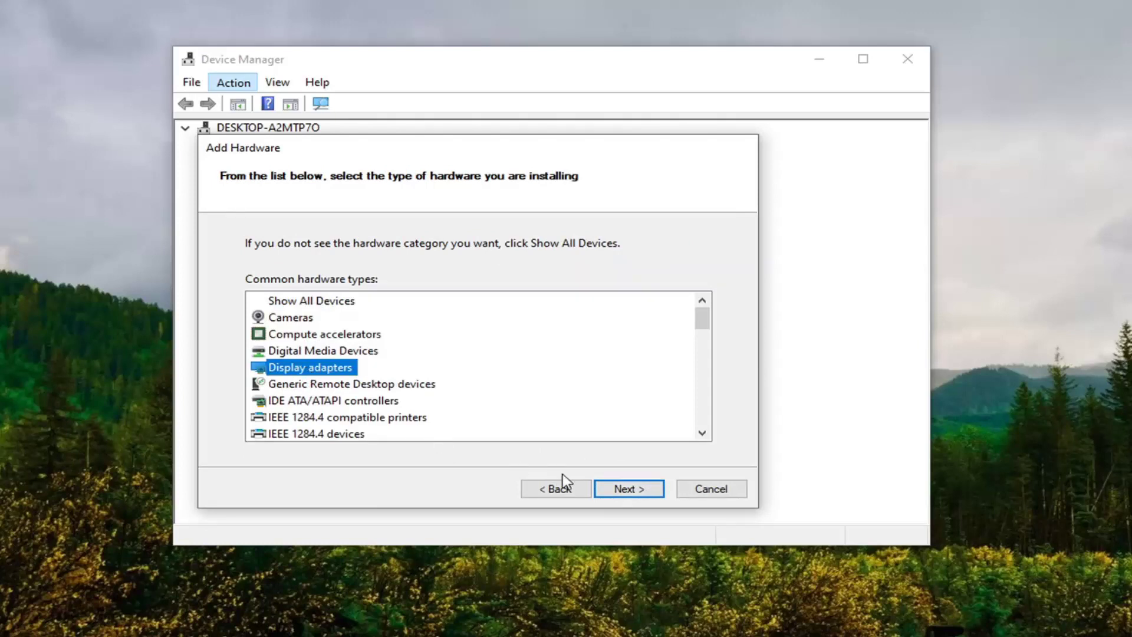
{"action": "left_click", "coordinate": [630, 490]}
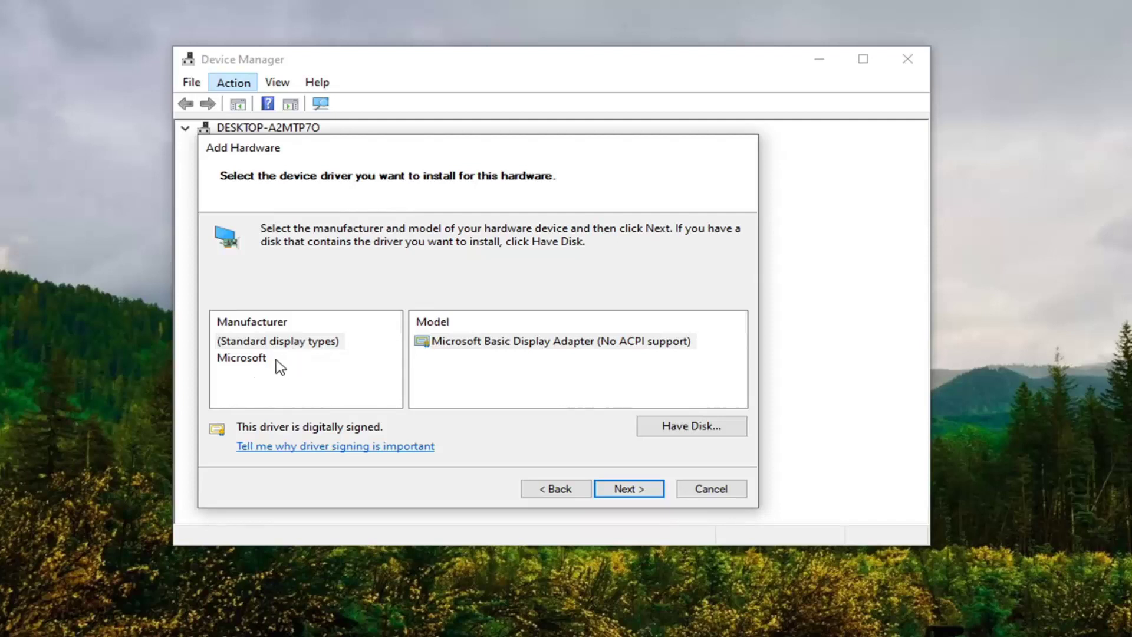
- Choose manufacturer Microsoft and model Microsoft Remote Display Adapter, then install it
{"action": "left_click", "coordinate": [244, 359]}
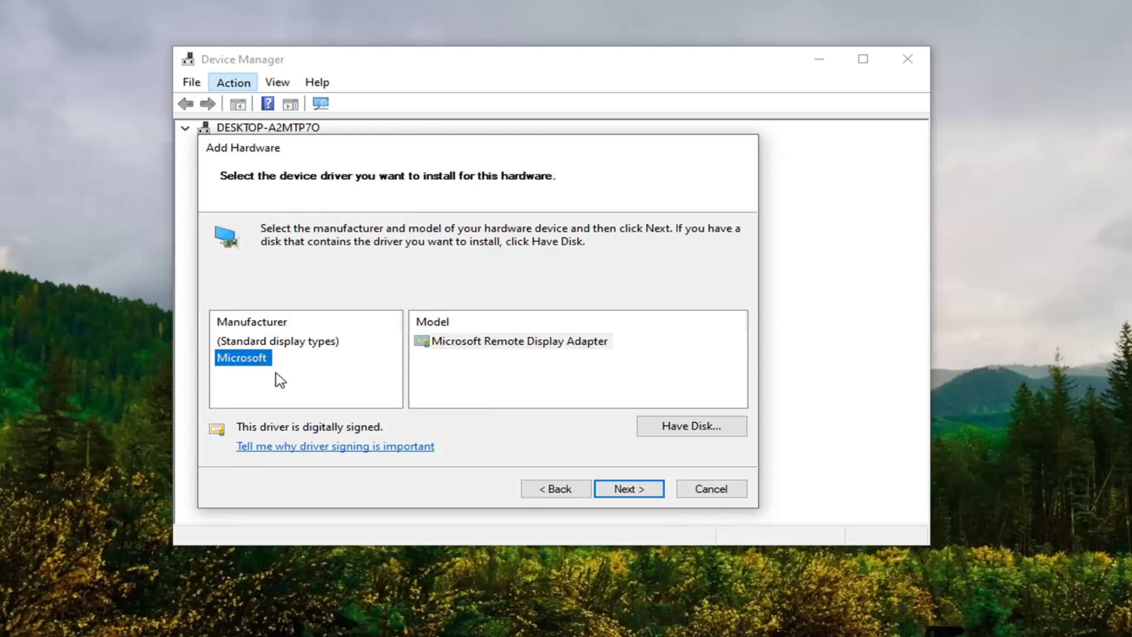
{"action": "left_click", "coordinate": [500, 341]}
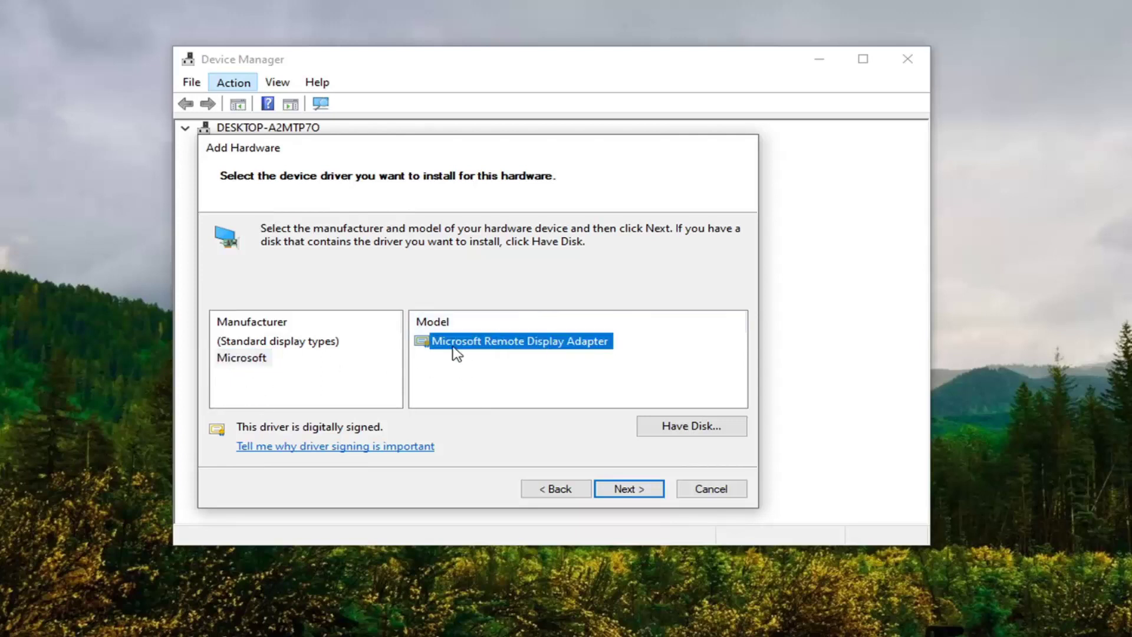
{"action": "left_click", "coordinate": [253, 359]}
{"action": "left_click", "coordinate": [541, 344]}
{"action": "left_click", "coordinate": [244, 358]}
{"action": "left_click", "coordinate": [508, 347]}
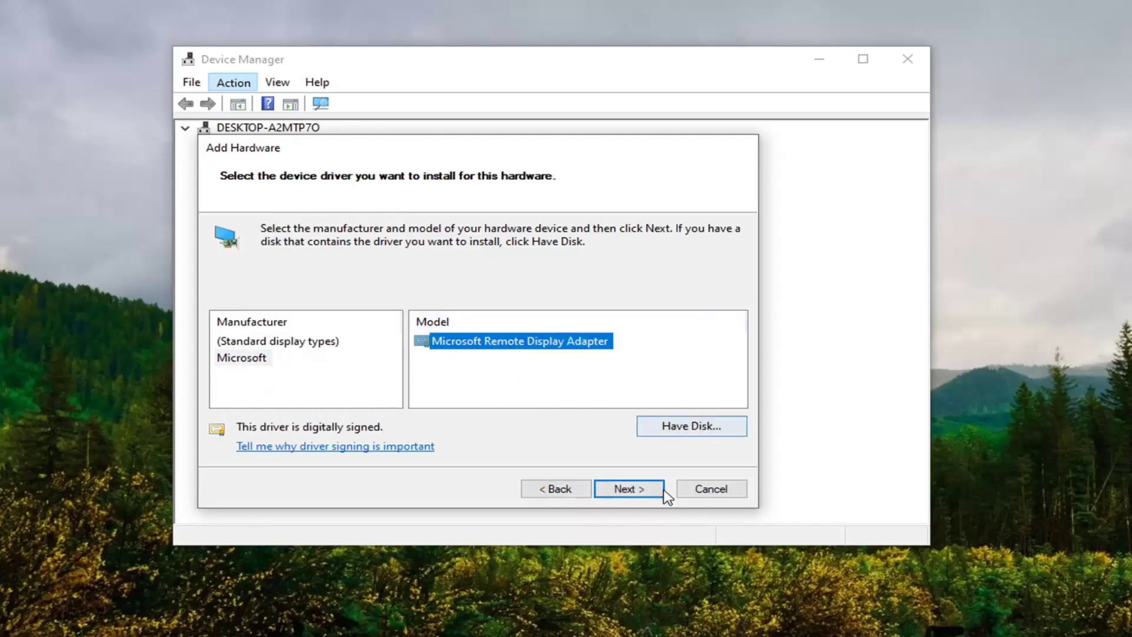
{"action": "left_click", "coordinate": [619, 489]}
{"action": "left_click", "coordinate": [626, 487]}
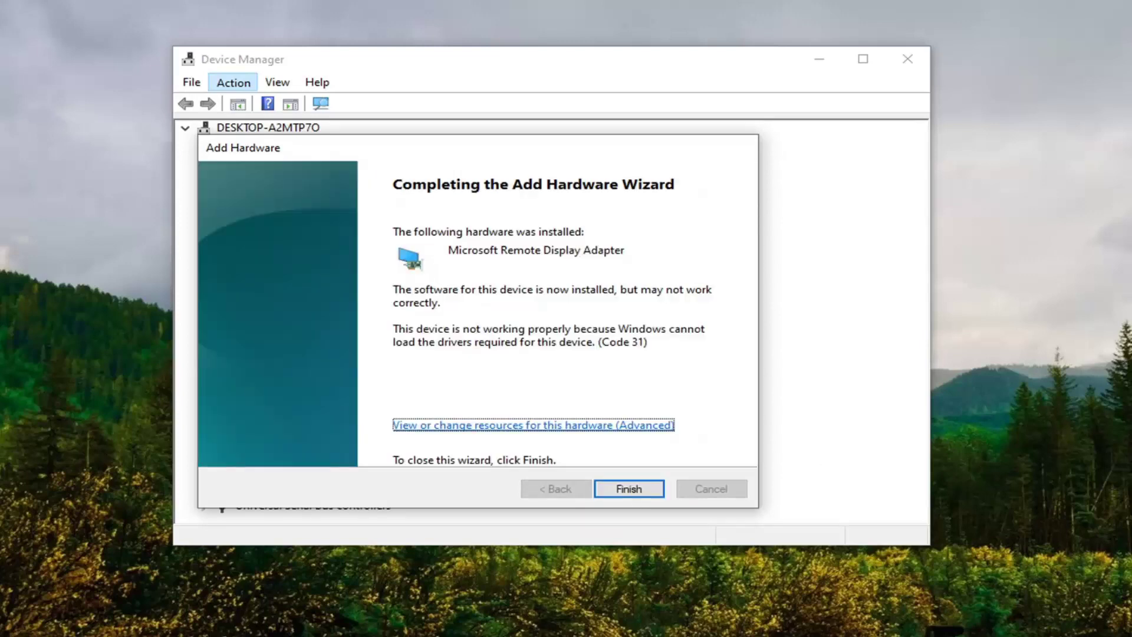
- Finish the wizard and select Microsoft Remote Display Adapter under Display adapters
{"action": "left_click", "coordinate": [643, 492]}
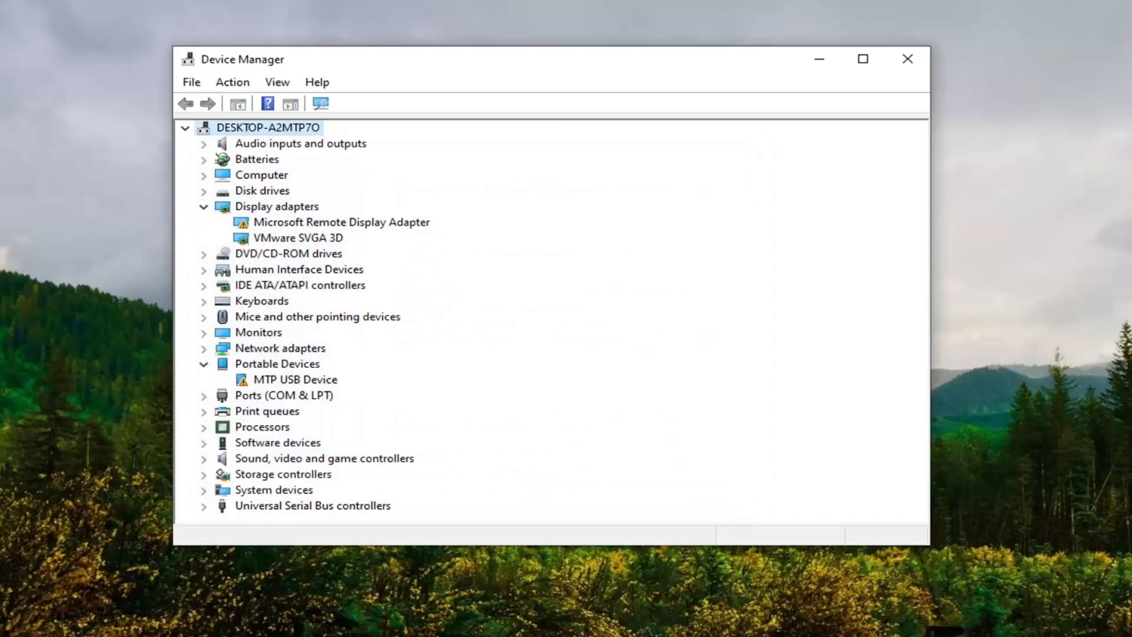
{"action": "left_click", "coordinate": [272, 222]}
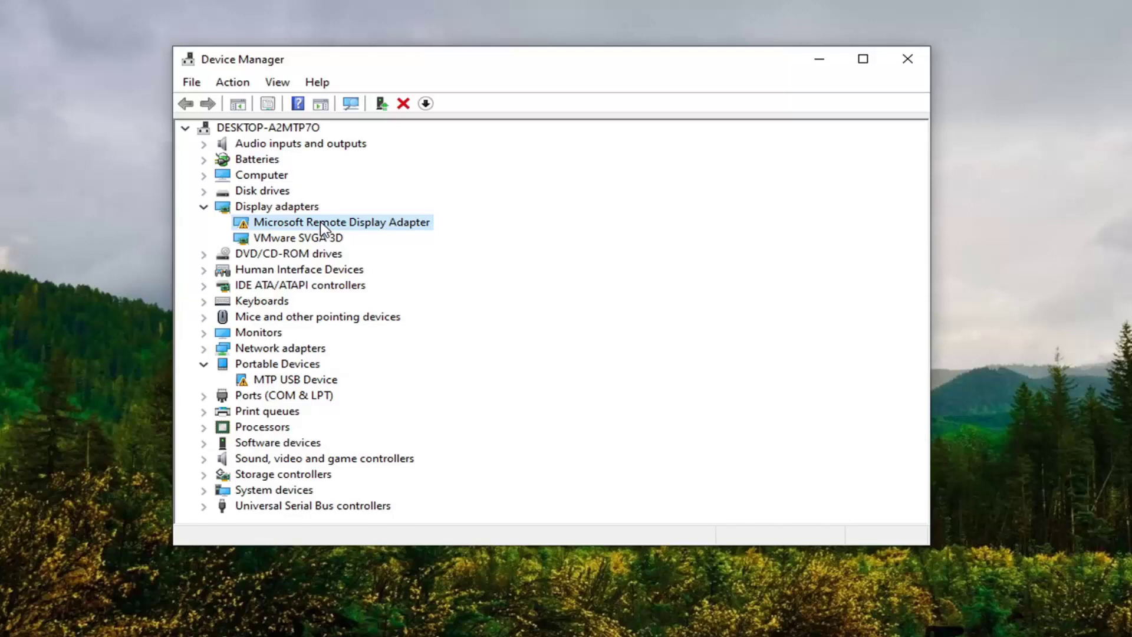
- Update the adapter's driver by picking Microsoft Remote Display Adapter from this computer's drivers
{"action": "right_click", "coordinate": [320, 225]}
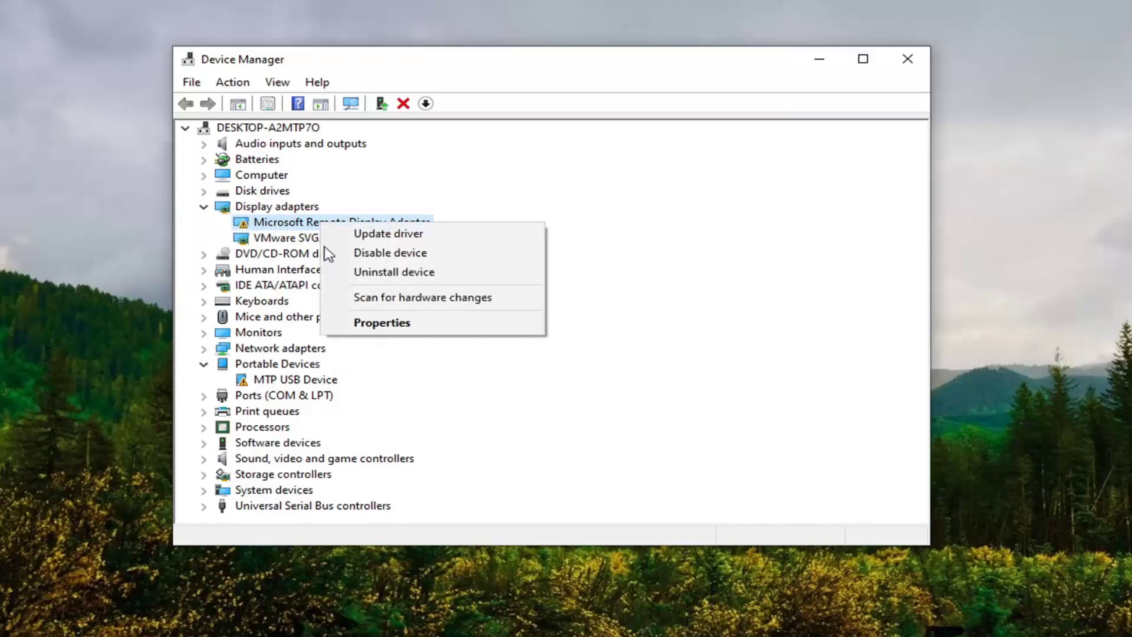
{"action": "left_click", "coordinate": [384, 237]}
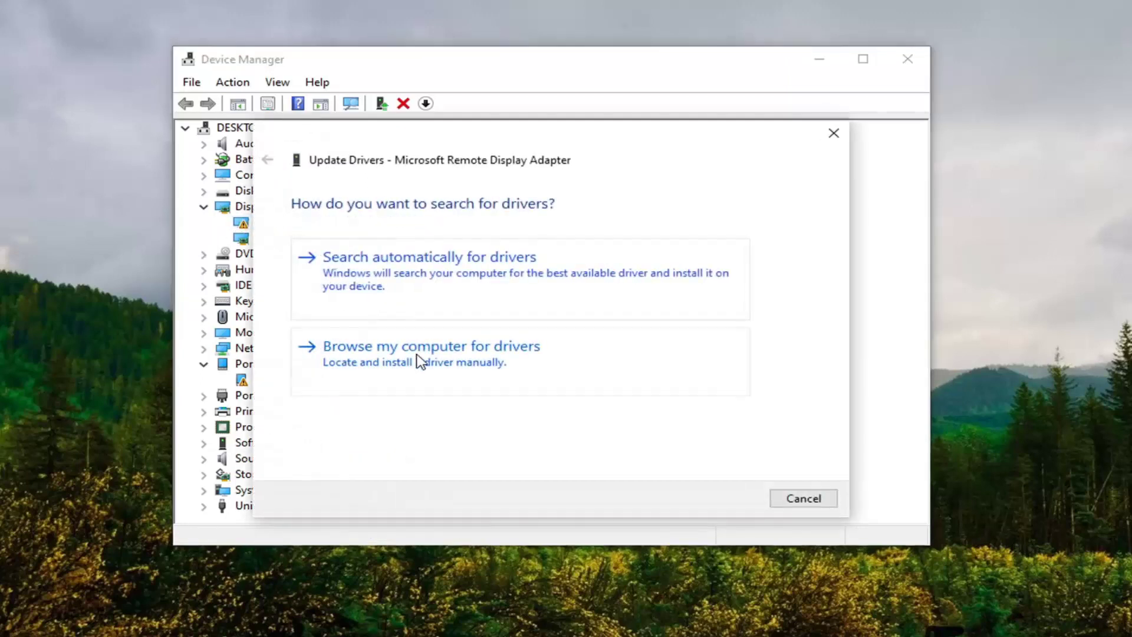
{"action": "left_click", "coordinate": [422, 363]}
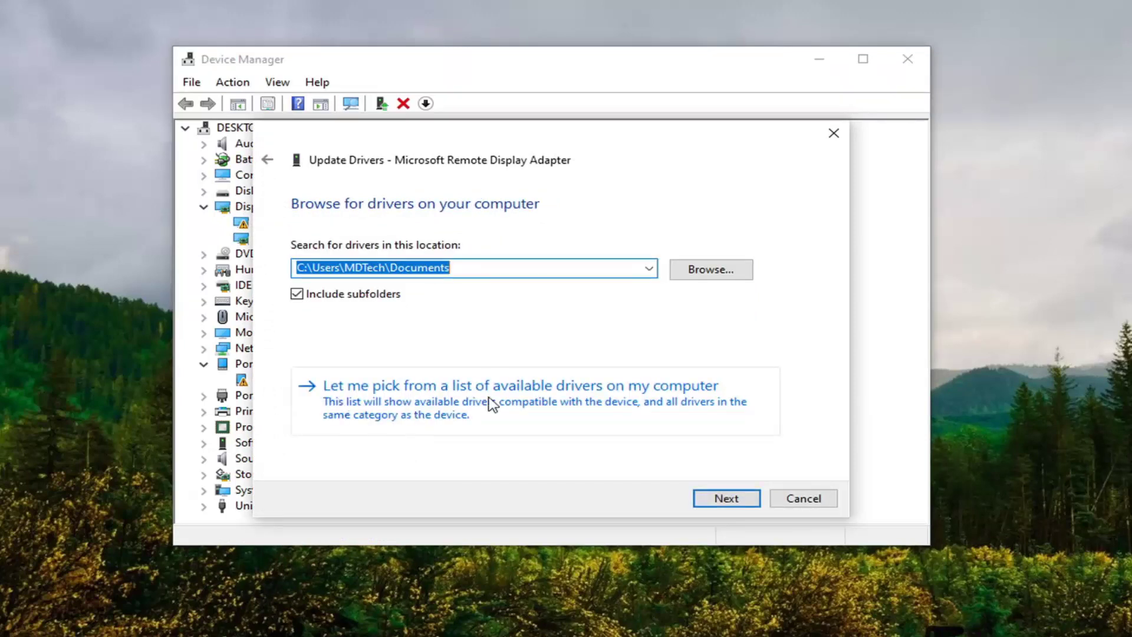
{"action": "left_click", "coordinate": [607, 405]}
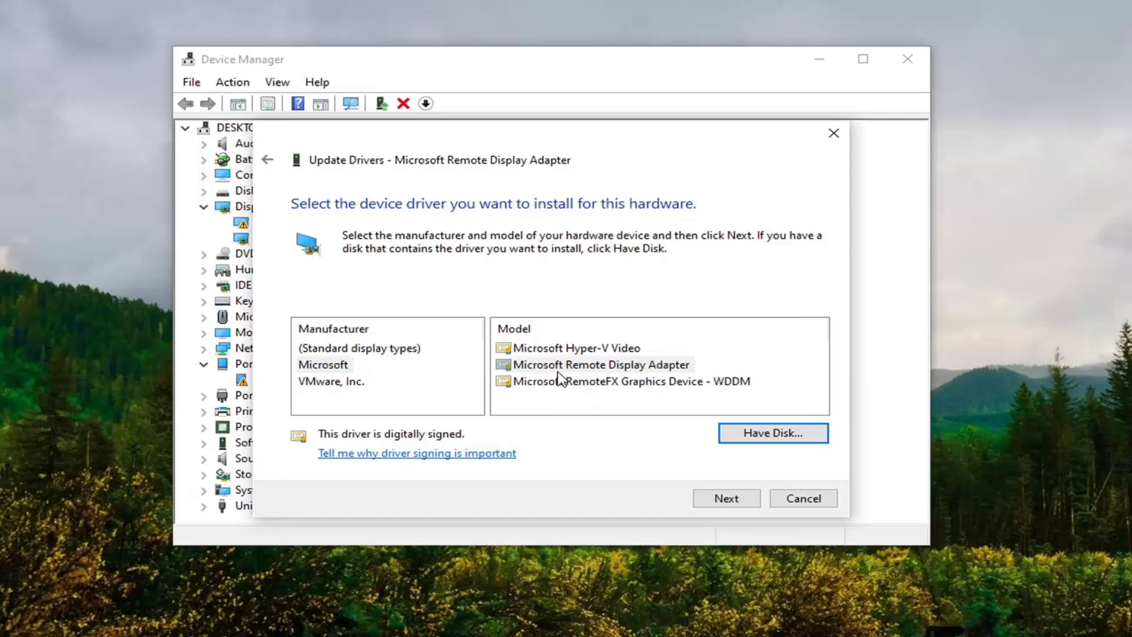
{"action": "left_click", "coordinate": [591, 367]}
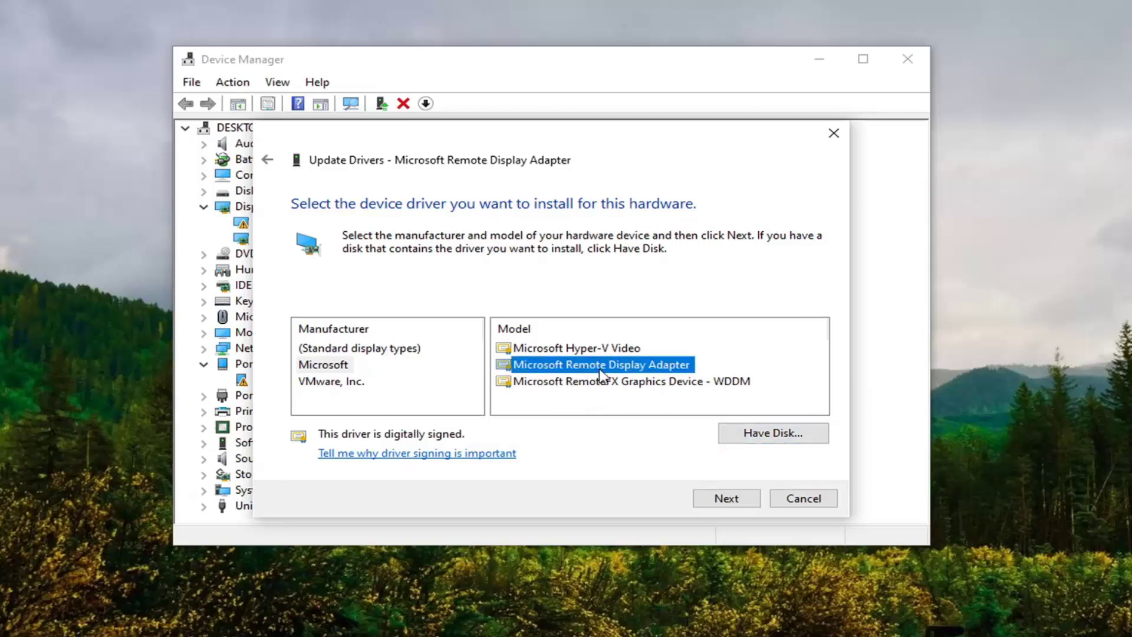
{"action": "left_click", "coordinate": [726, 498]}
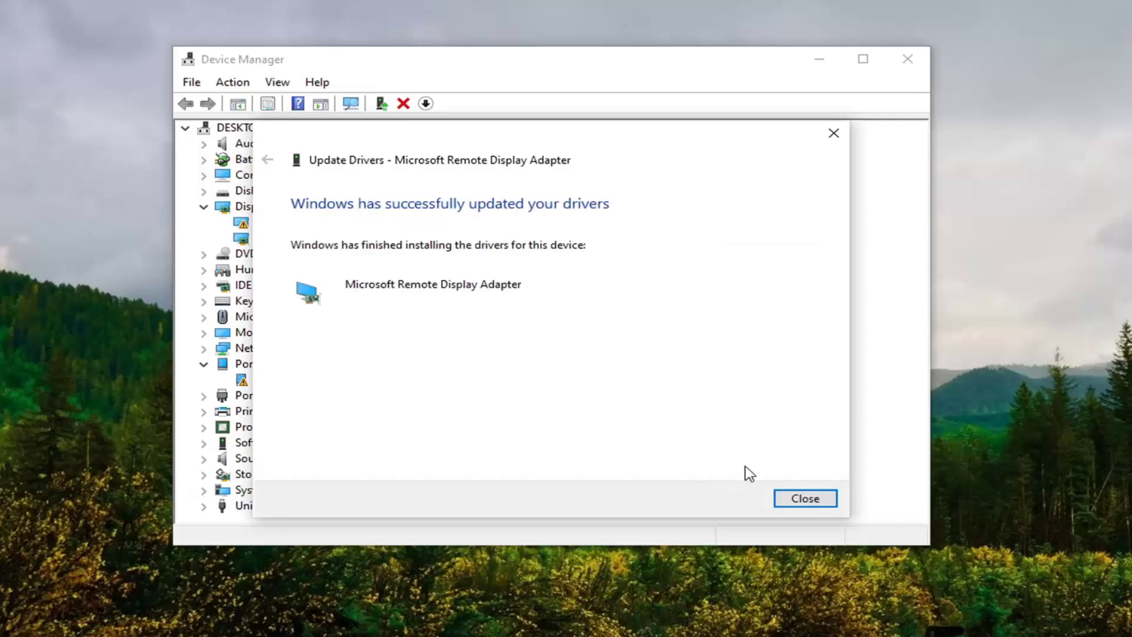
{"action": "left_click", "coordinate": [814, 499]}
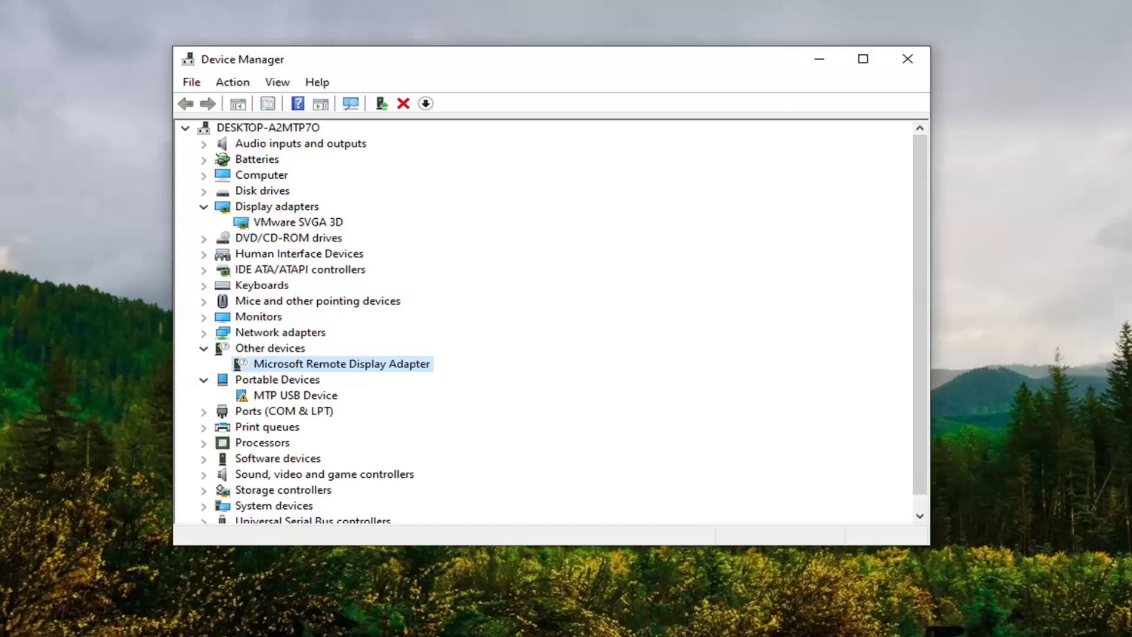
- Collapse Portable Devices, Other devices and Display adapters, then close the window
{"action": "left_click", "coordinate": [203, 380]}
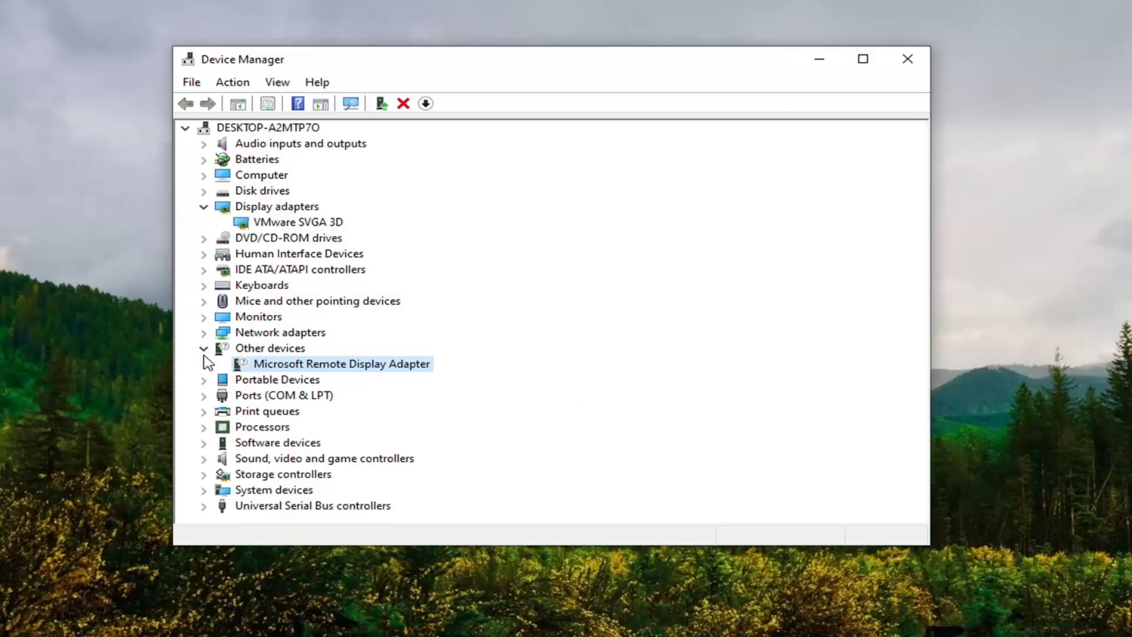
{"action": "left_click", "coordinate": [204, 347]}
{"action": "left_click", "coordinate": [204, 206]}
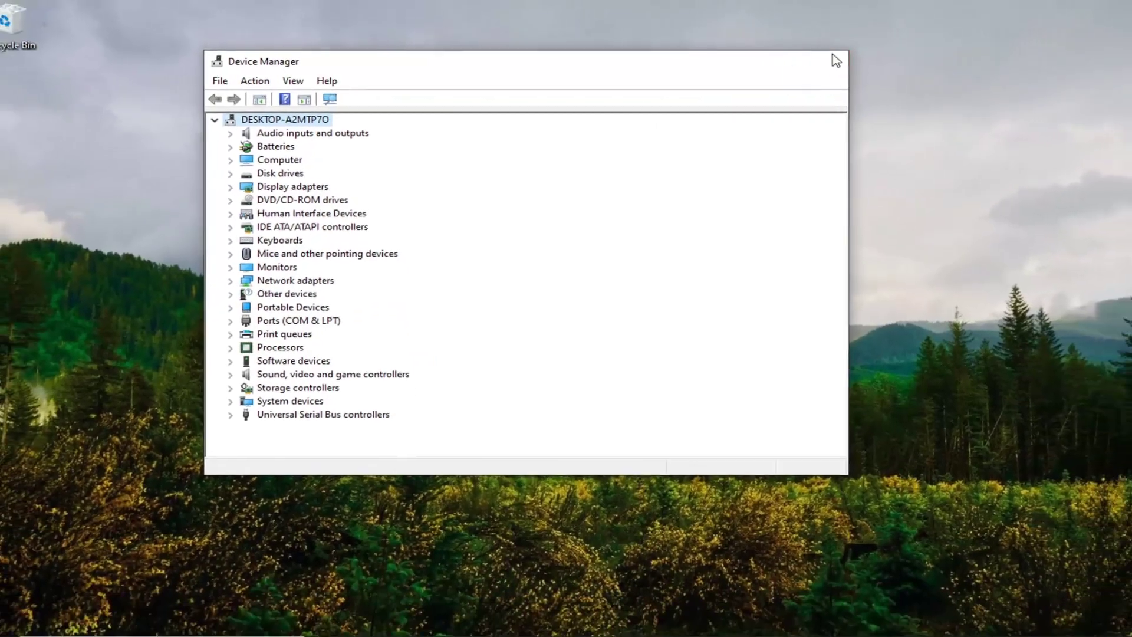
{"action": "left_click", "coordinate": [908, 59]}
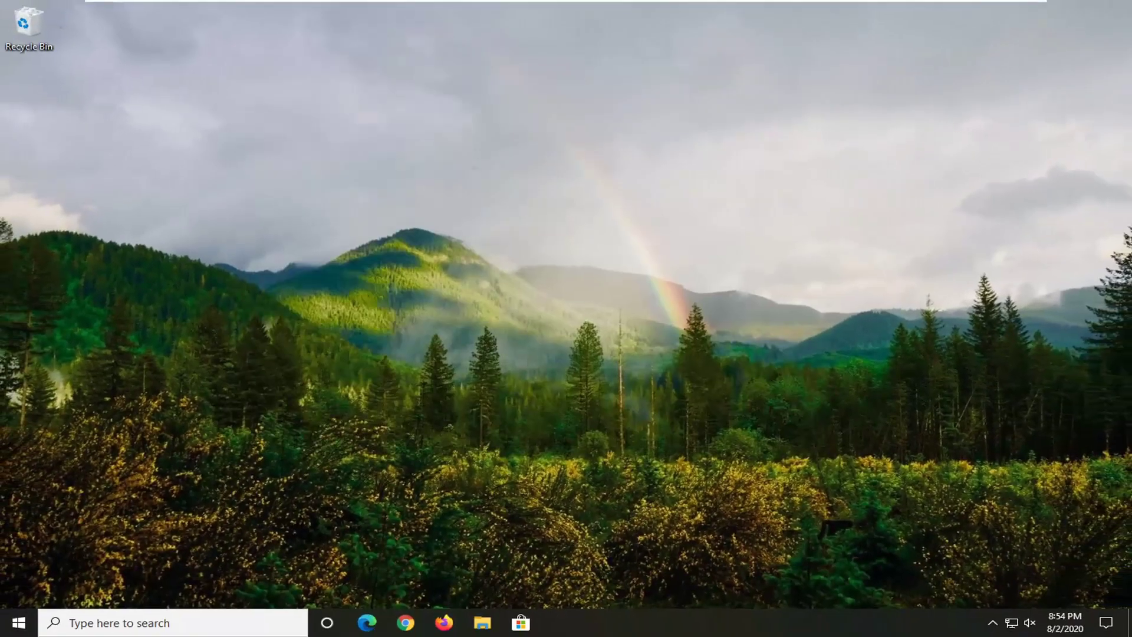